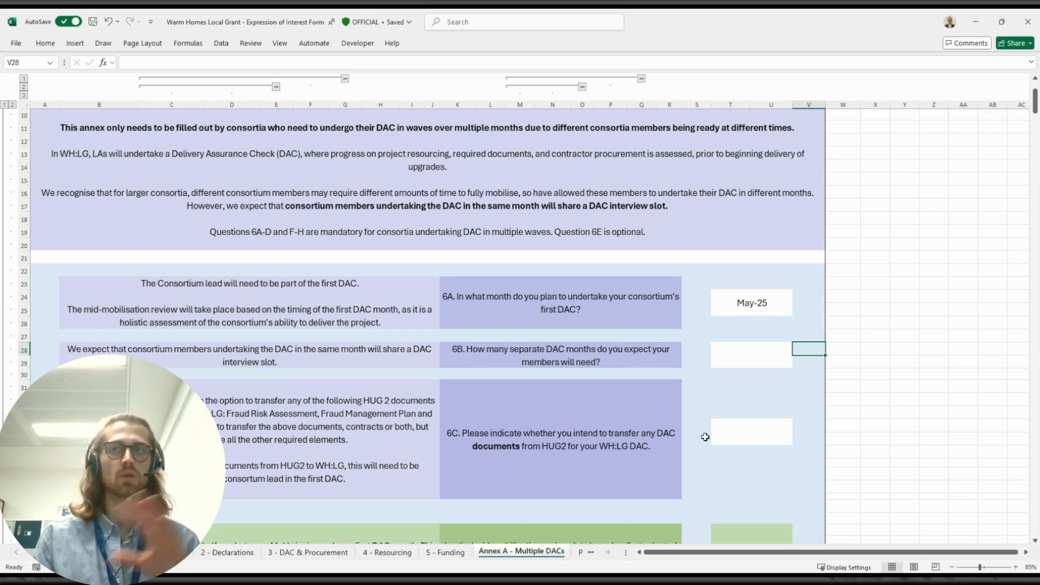
Step: Review question 6C, the implied mid-mobilisation review date row and the Table 6D guidance in the multiple DACs annex
left_click(750, 439)
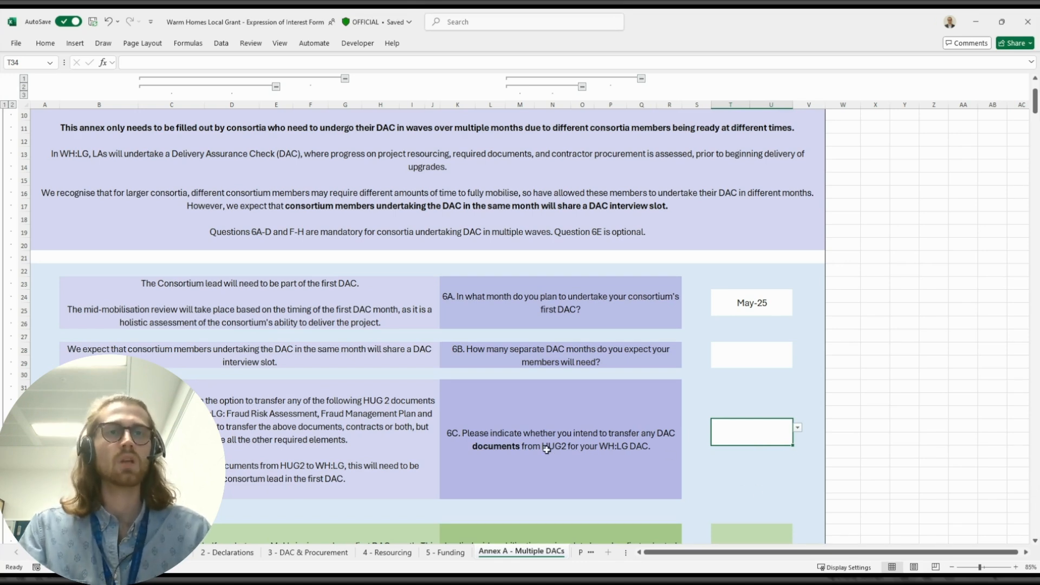
scroll(399, 394, "down", 6)
scroll(399, 394, "up", 2)
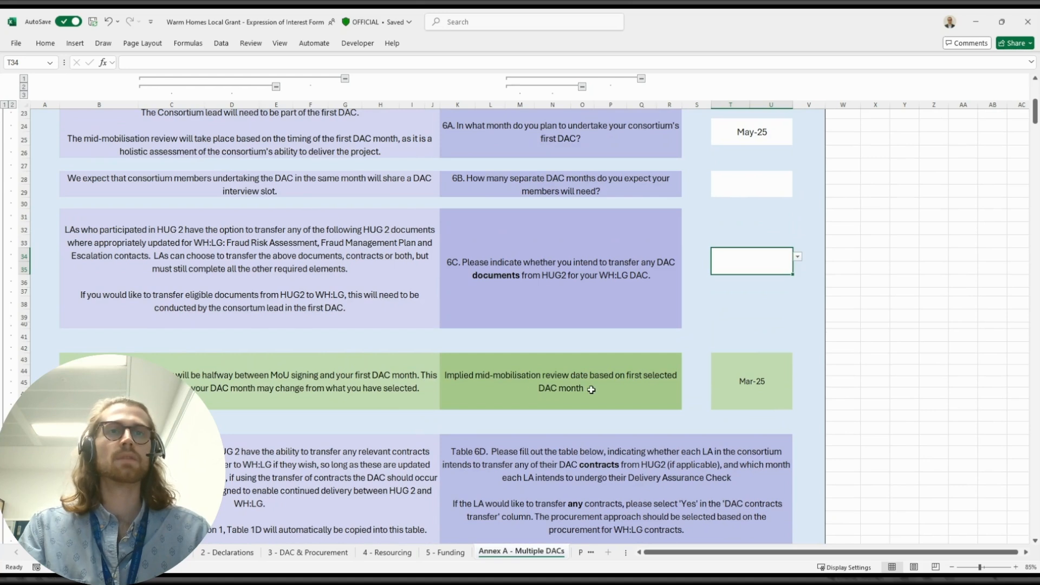
left_click(389, 376)
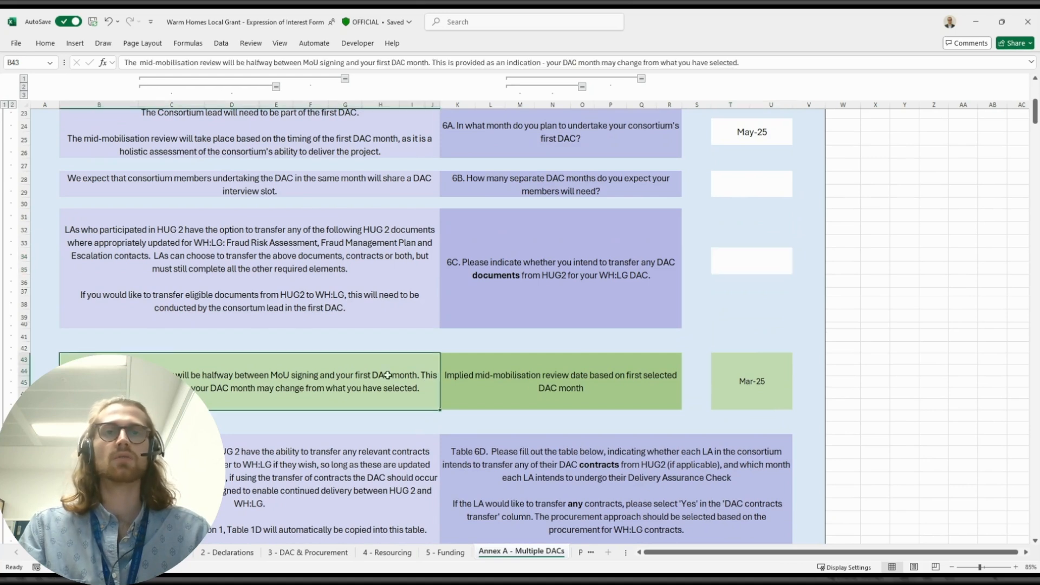
left_click(529, 377)
left_click(759, 385)
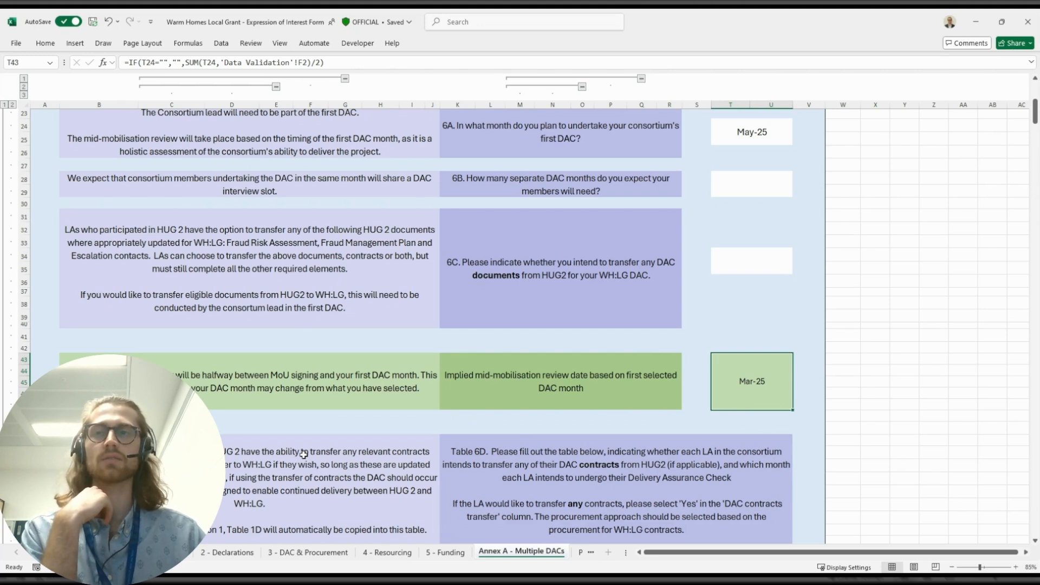
scroll(304, 454, "down", 2)
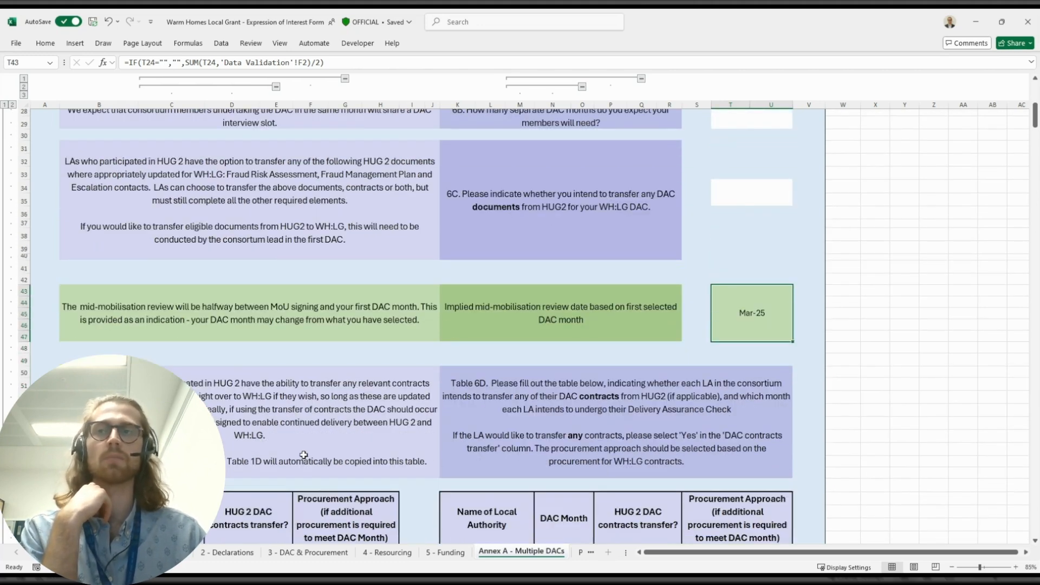
scroll(303, 455, "down", 5)
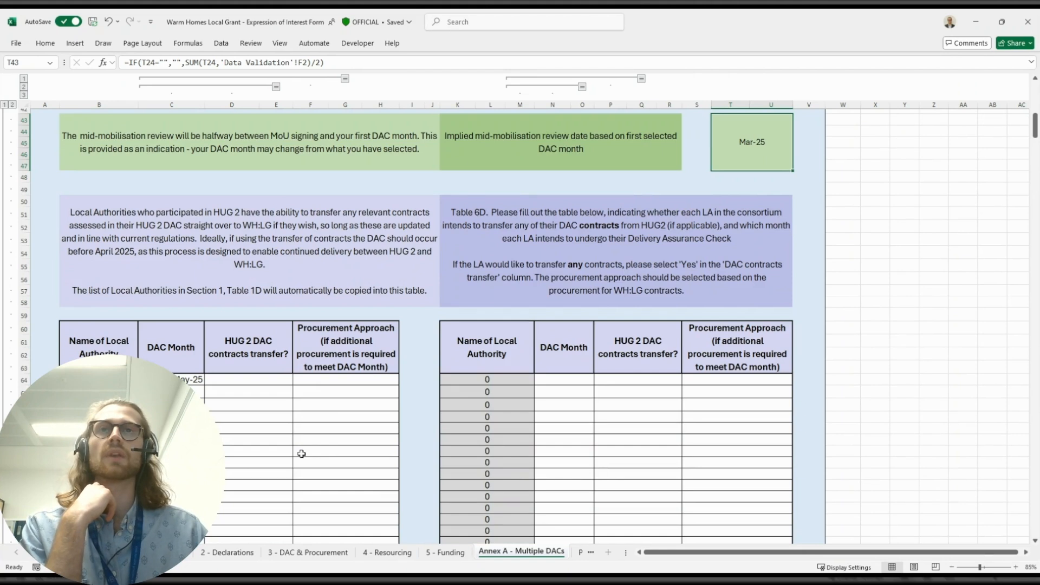
scroll(301, 454, "down", 1)
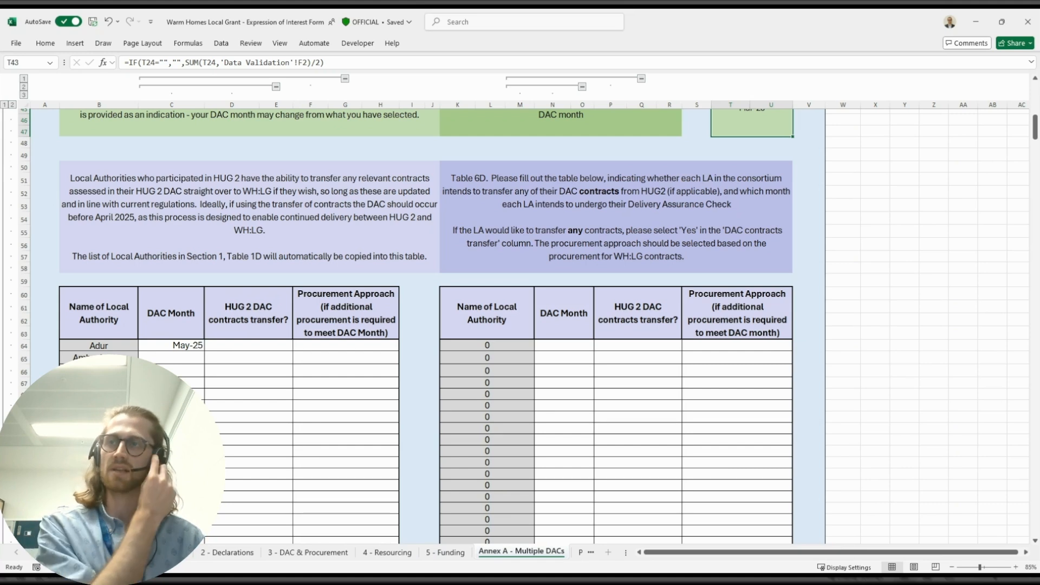
Step: In Table 6D, set the DAC month to May-25 for Amber Valley and Jul-25 for Arun and Ashfield
left_click(106, 345)
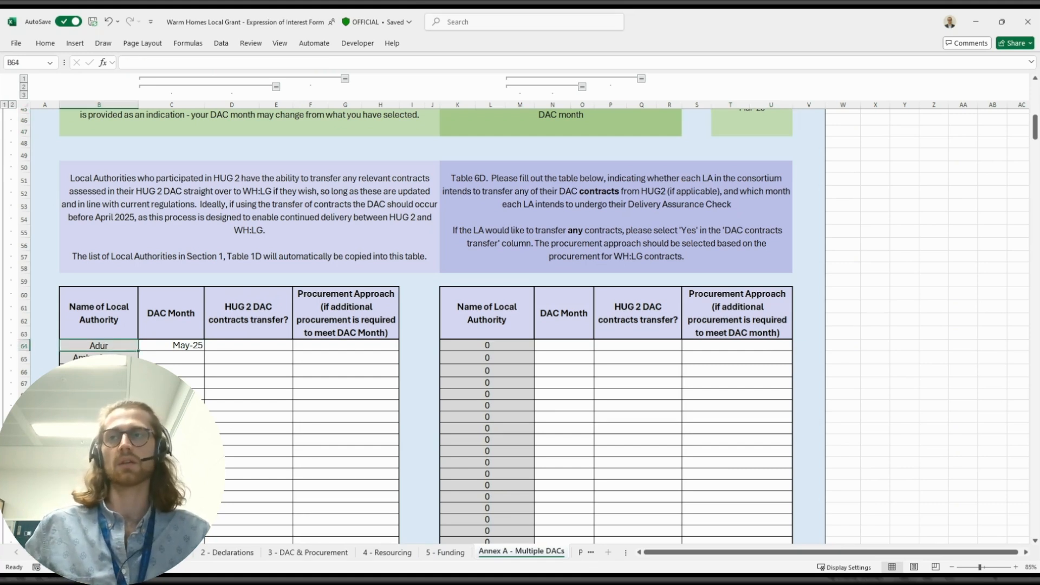
left_click(182, 347)
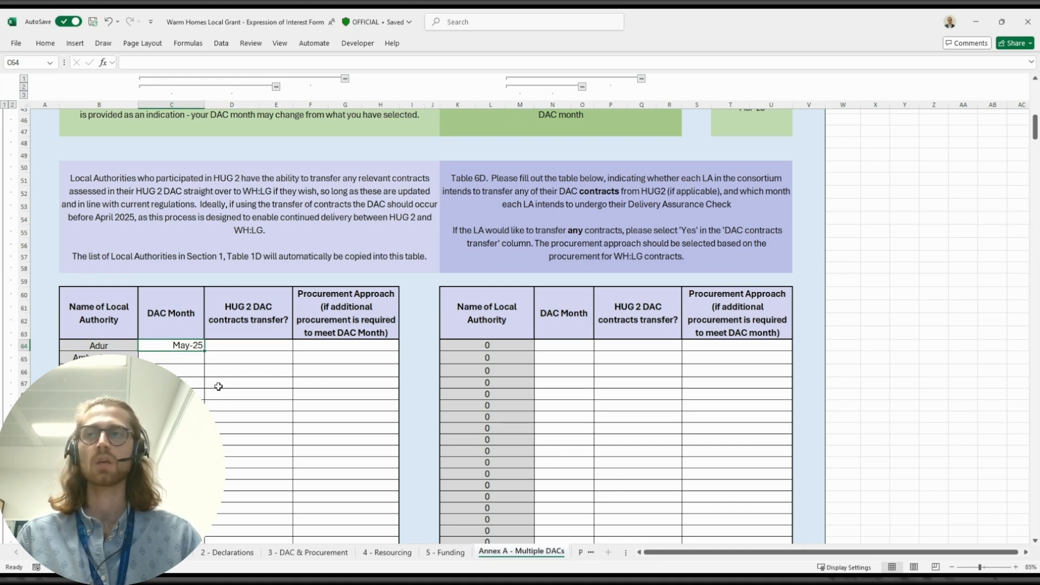
left_click(173, 359)
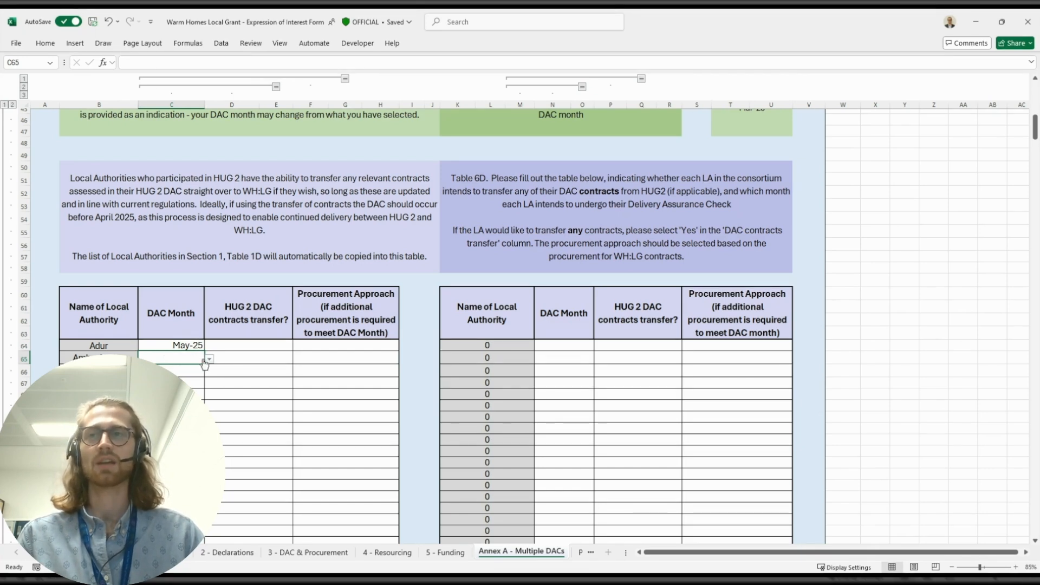
left_click(188, 385)
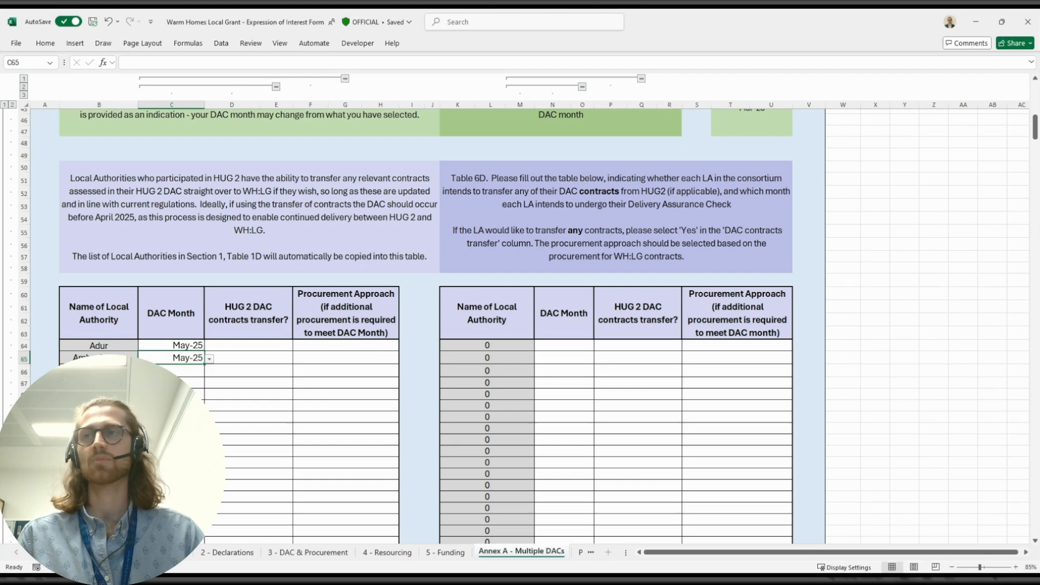
left_click(190, 370)
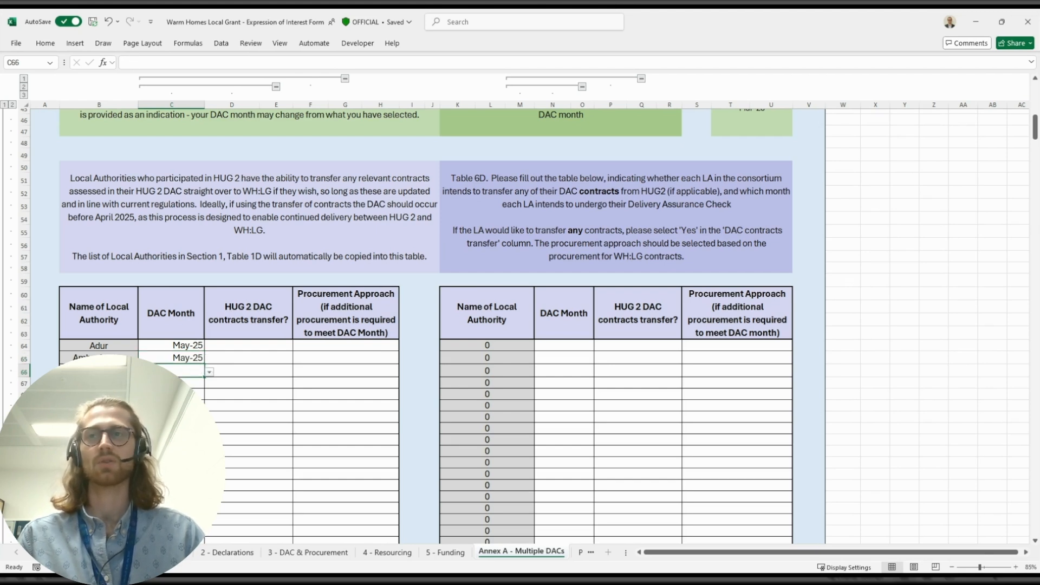
left_click(188, 417)
left_click(192, 383)
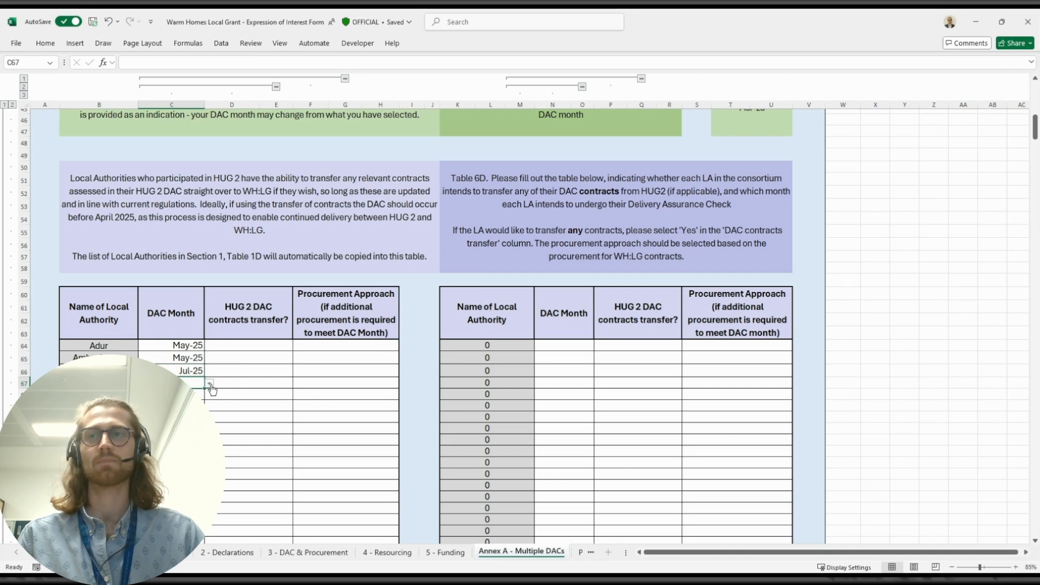
left_click(188, 429)
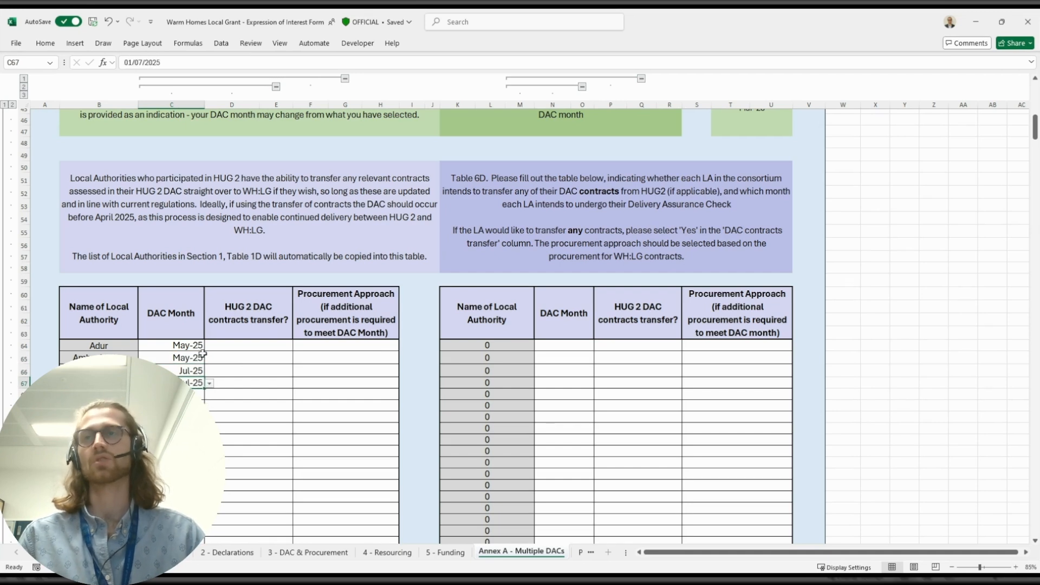
Step: Answer question 6B on the number of separate DAC months with 2
scroll(655, 330, "up", 9)
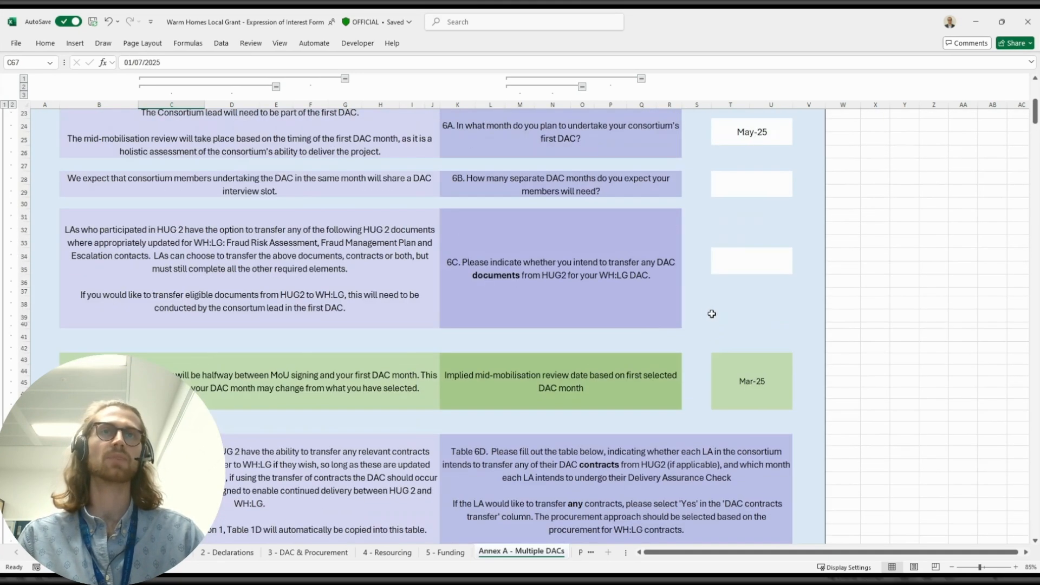
left_click(743, 250)
left_click(798, 250)
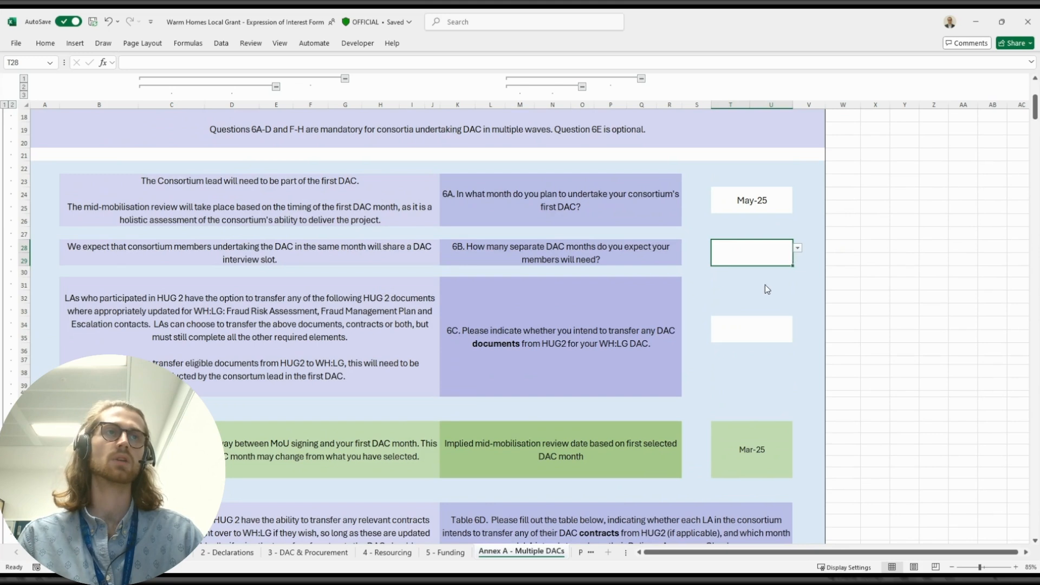
left_click(749, 285)
left_click(705, 331)
Step: In Table 6D, set the HUG 2 DAC contracts transfer to "Yes - all contracts" for Adur and Amber Valley
scroll(390, 352, "down", 11)
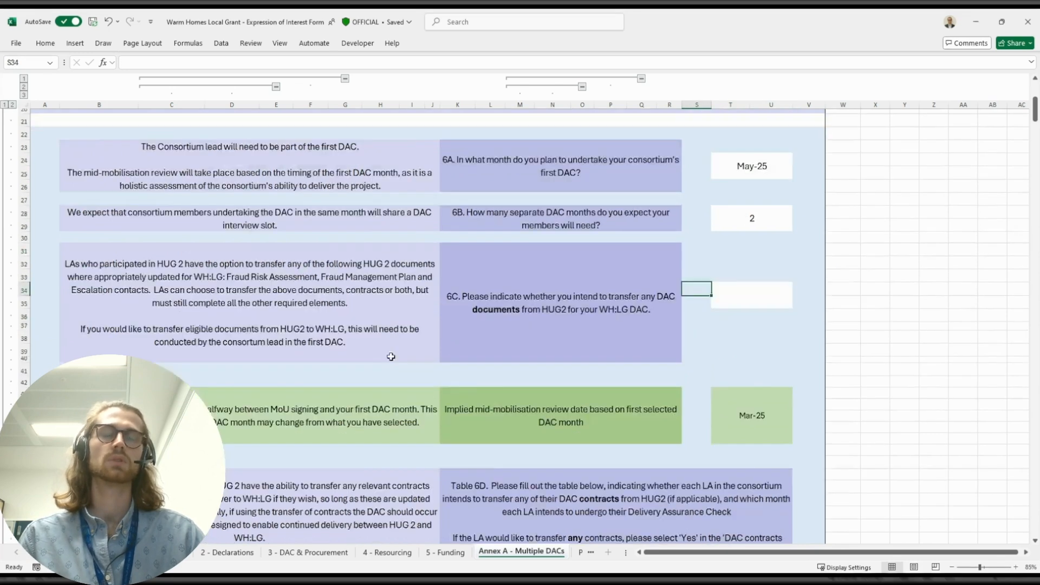
left_click(238, 278)
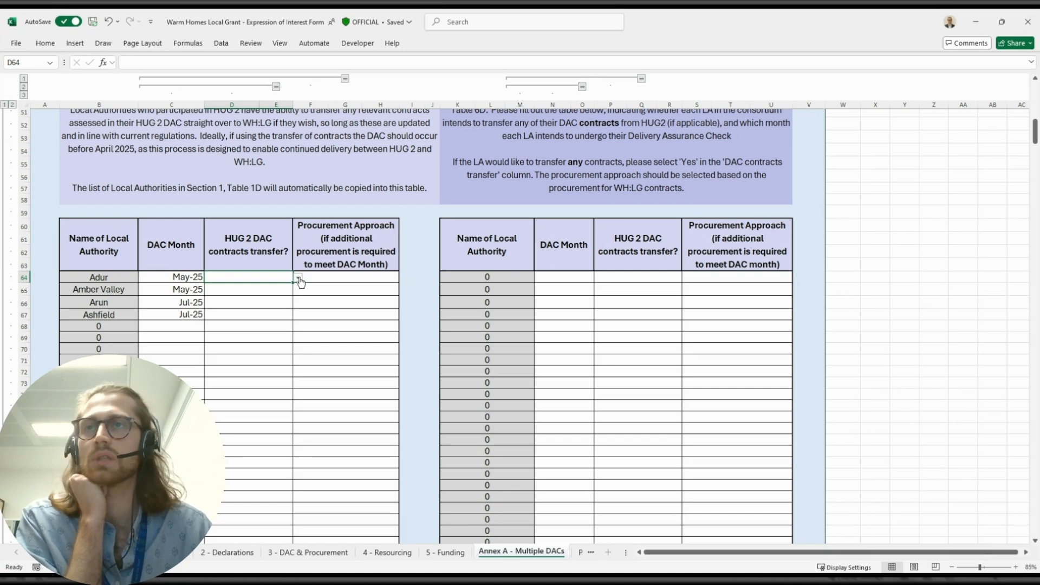
left_click(262, 289)
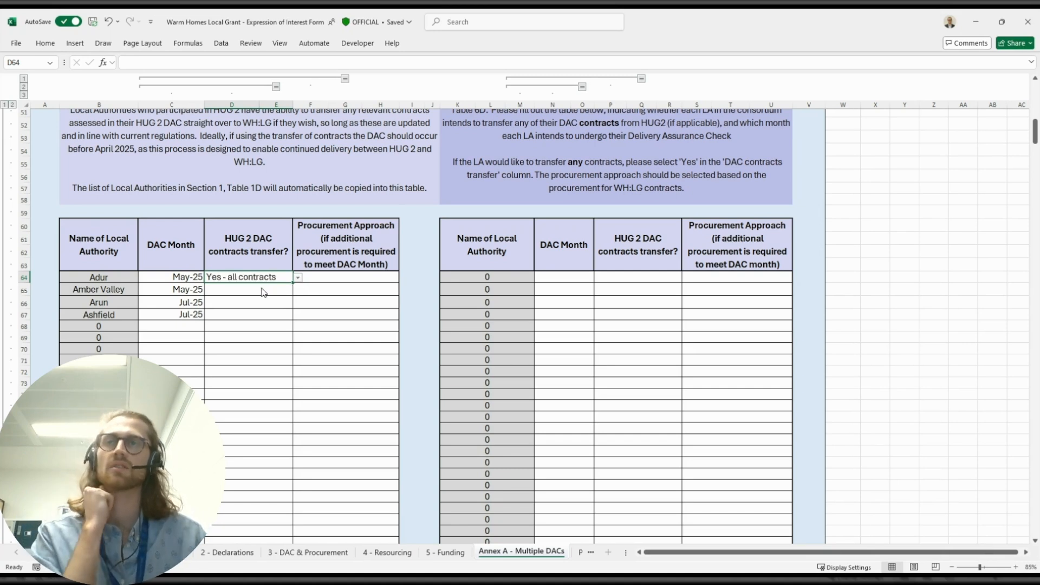
left_click(281, 290)
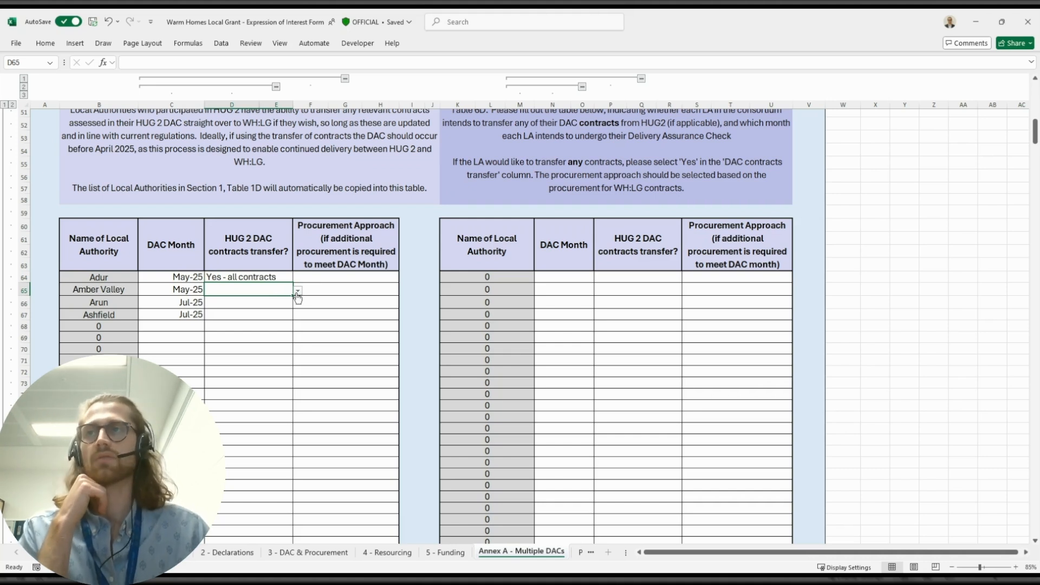
left_click(270, 303)
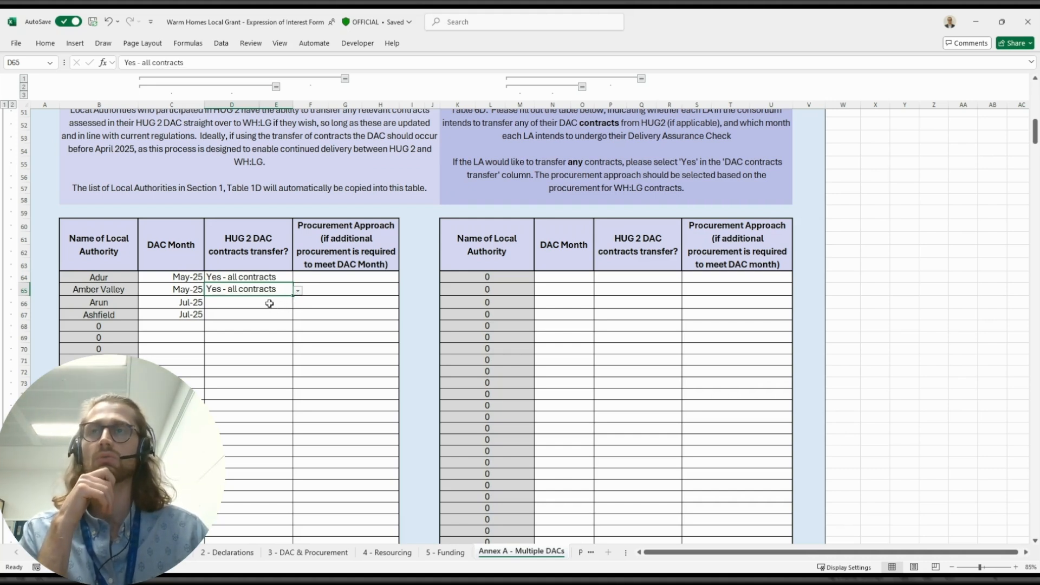
Step: Set the procurement approach for Adur and Amber Valley to "All contracts for first DAC transferred"
left_click(320, 279)
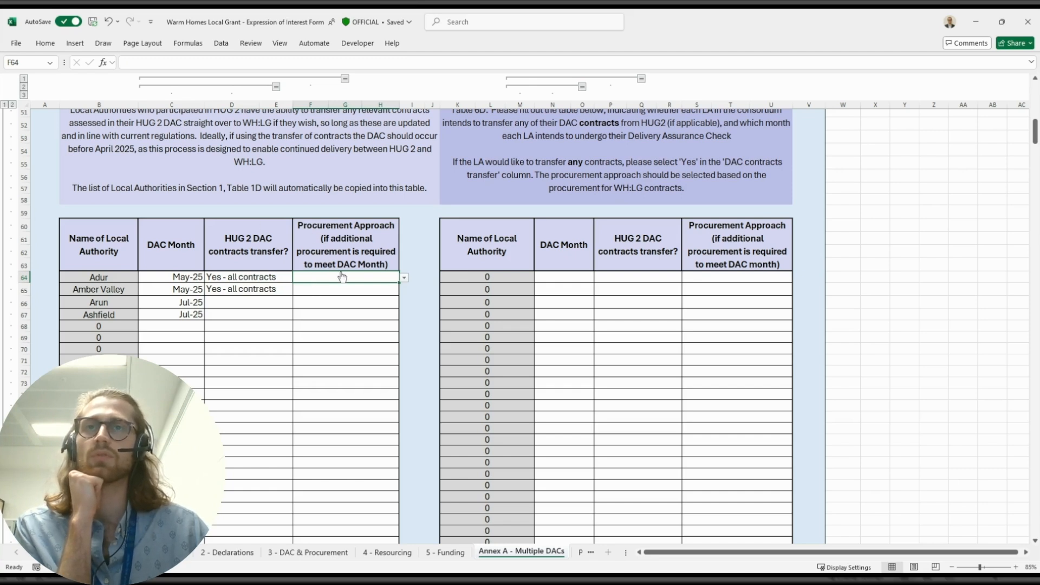
left_click(370, 354)
left_click(383, 291)
left_click(404, 291)
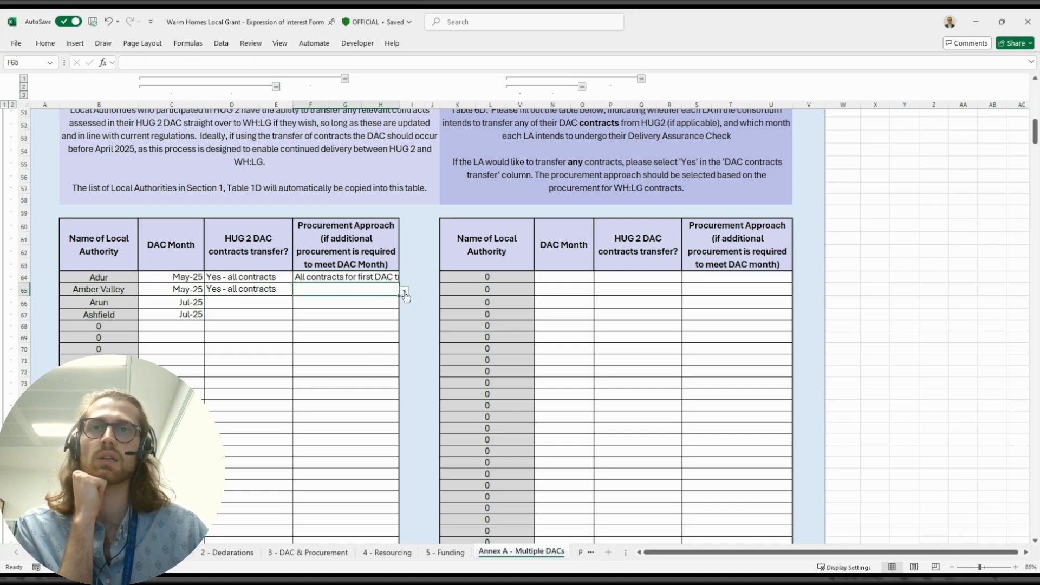
left_click(376, 368)
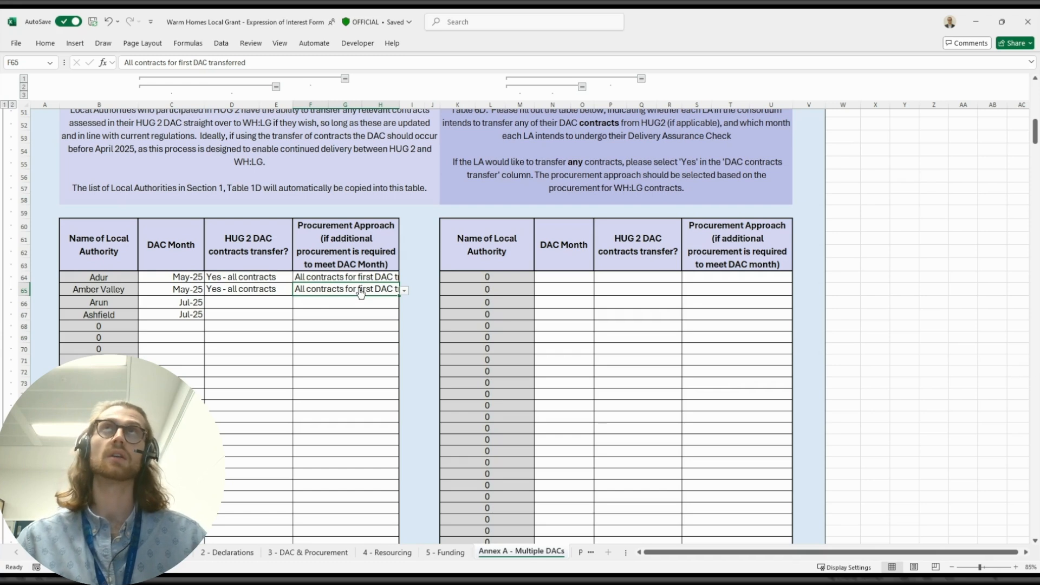
Step: Set the HUG 2 DAC contracts transfer to "Yes - with additional contracts to procure" for Arun and "No" for Ashfield
left_click(266, 301)
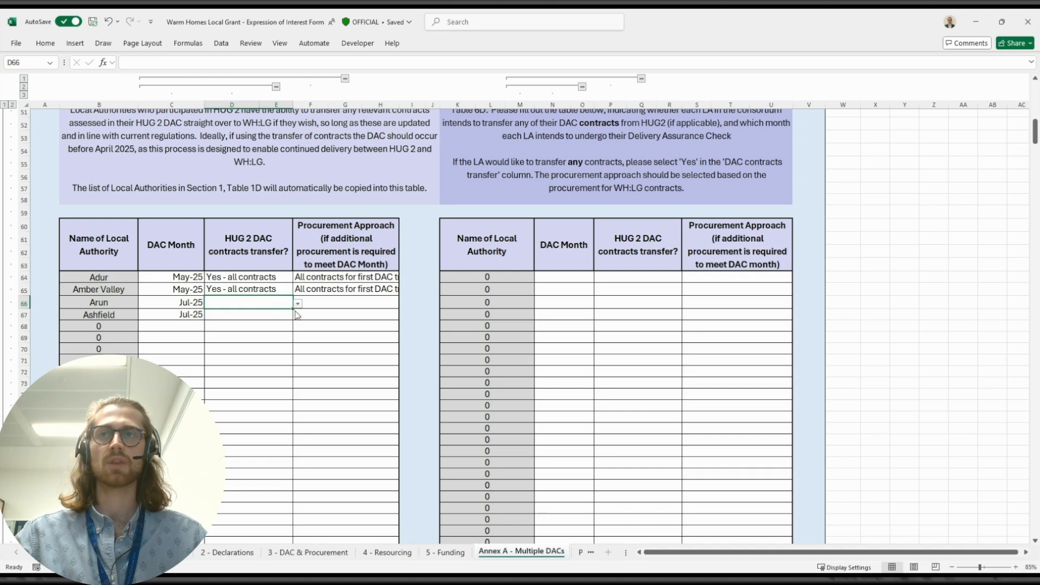
left_click(272, 332)
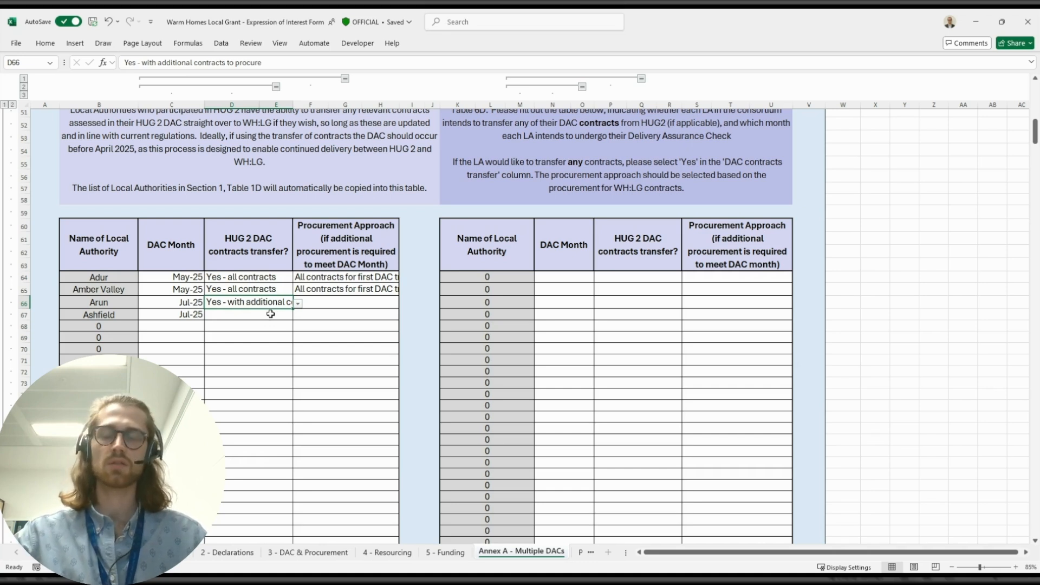
left_click(285, 319)
left_click(298, 315)
left_click(287, 342)
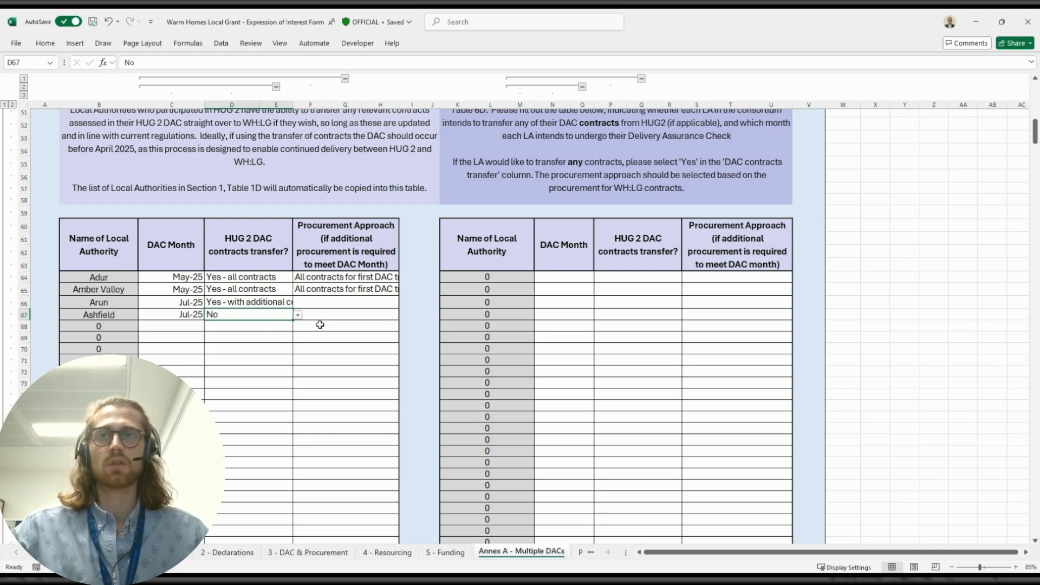
Step: Set the procurement approach to Direct Award for Arun and DPS for Ashfield
left_click(333, 303)
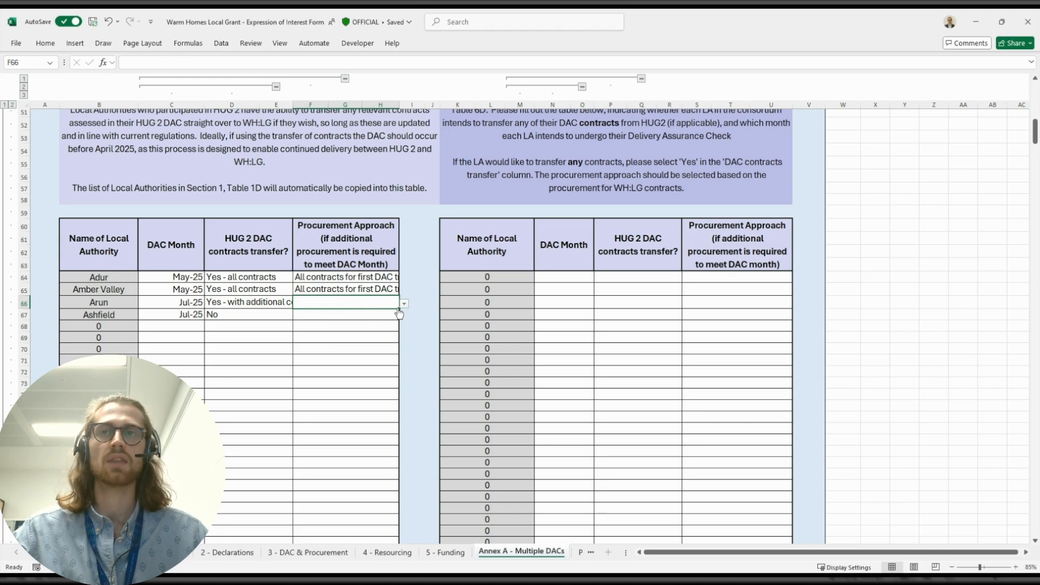
left_click(332, 341)
left_click(343, 315)
left_click(405, 316)
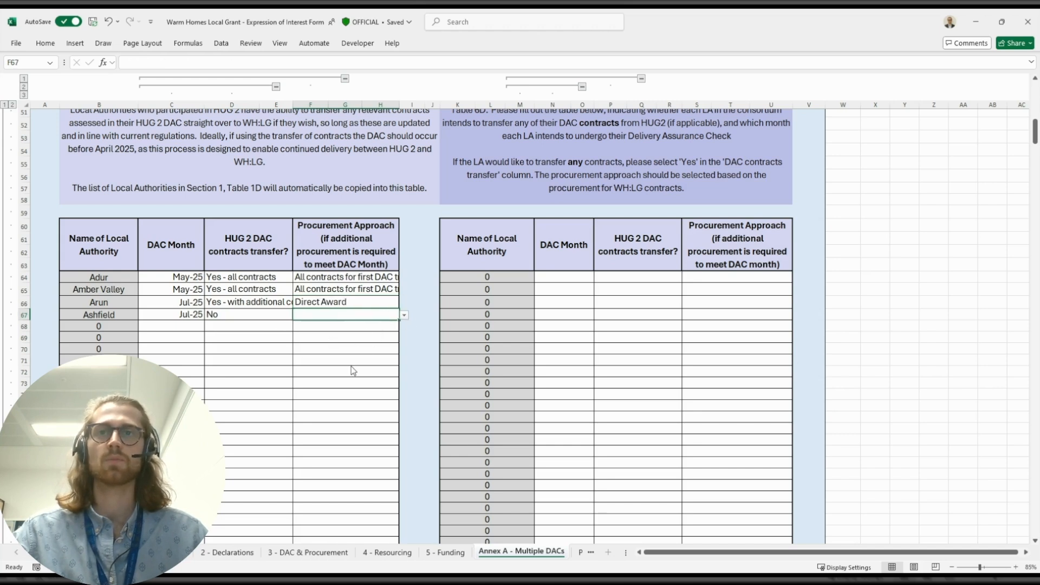
left_click(319, 341)
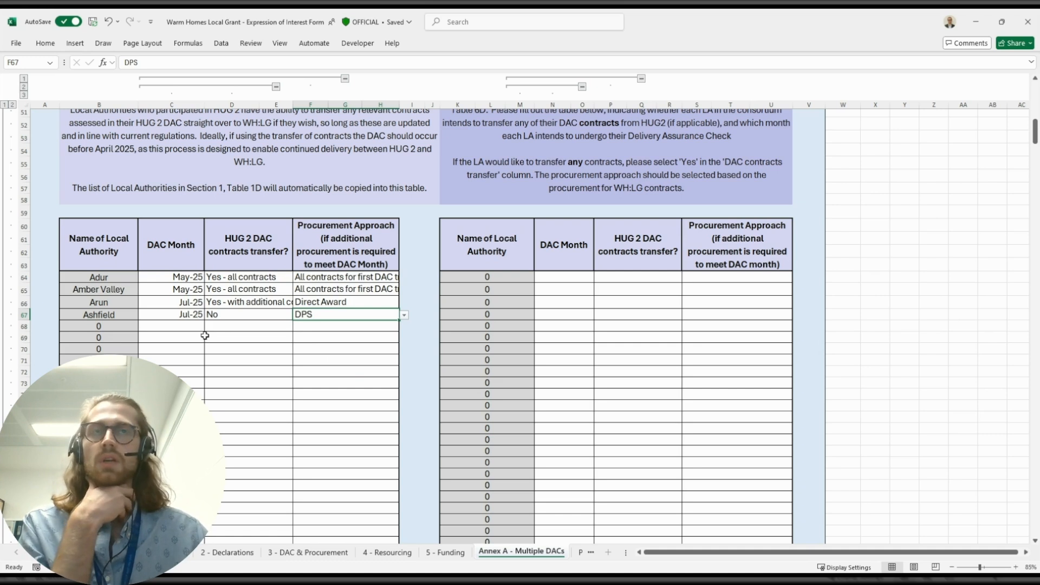
Step: Review the 6E text box for additional consortium members against Table 6D, and read question 6F on the procurement approach
scroll(209, 335, "down", 5)
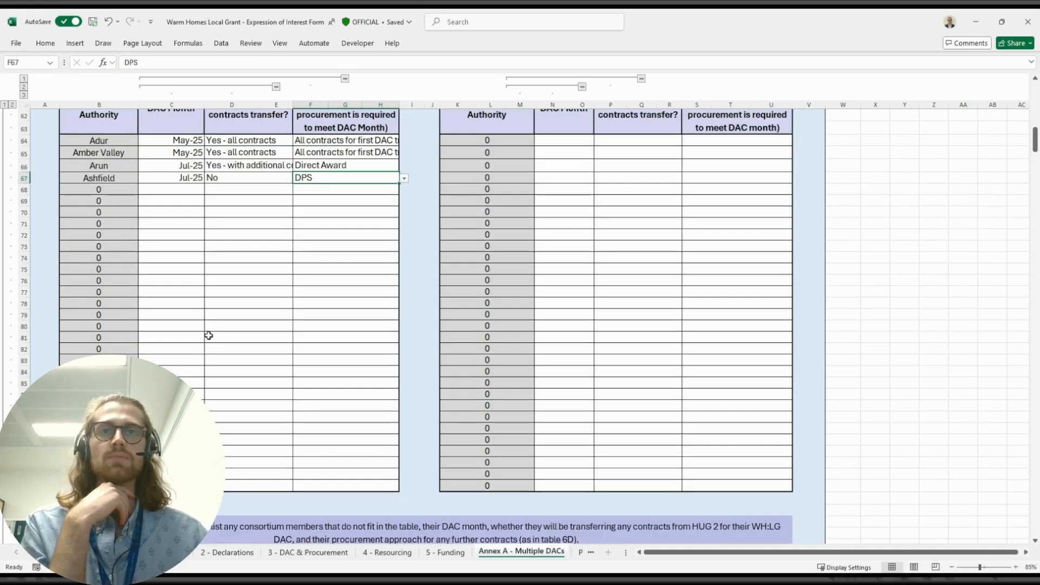
scroll(209, 335, "down", 5)
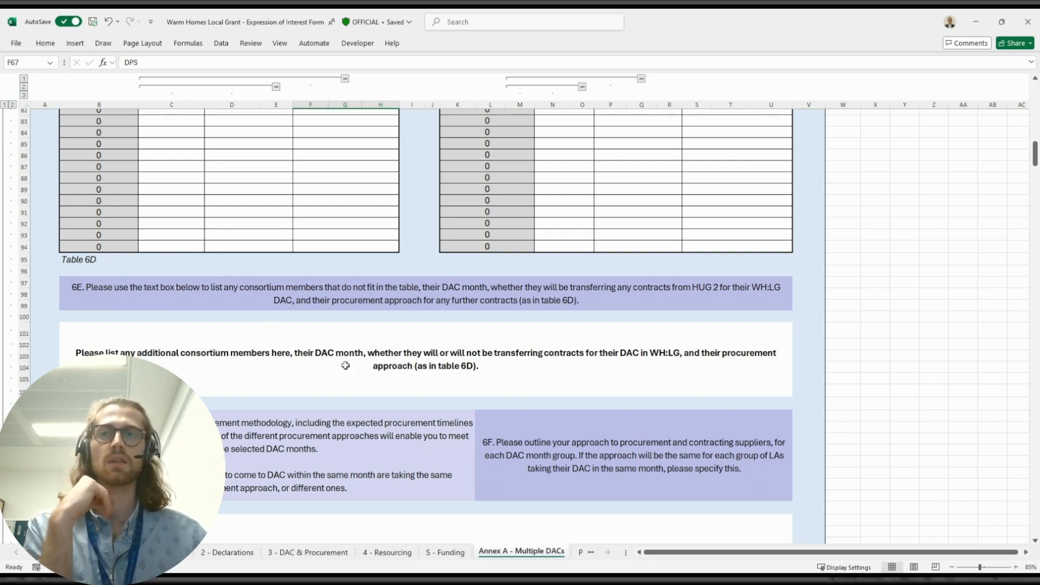
left_click(432, 354)
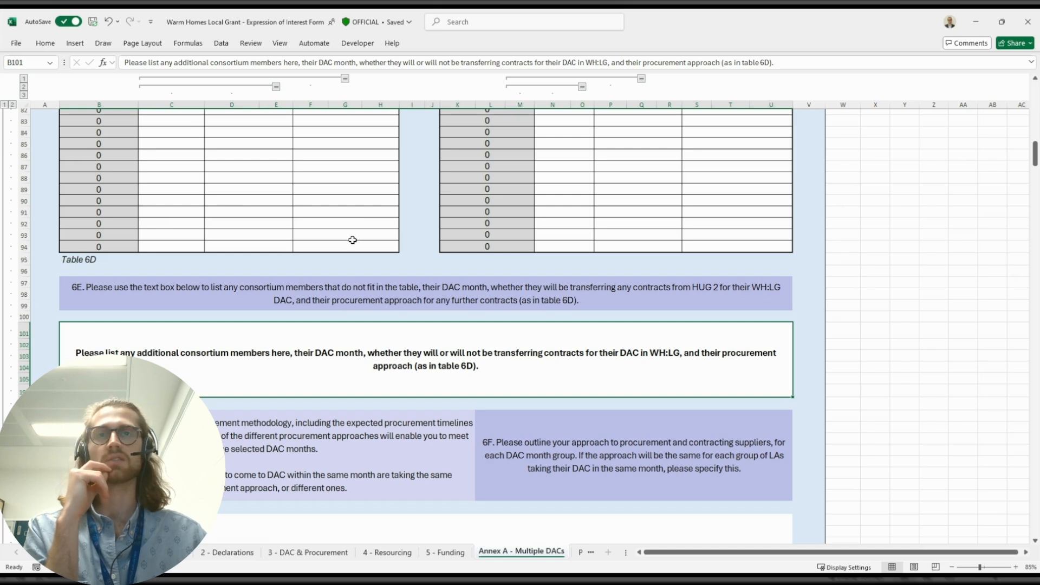
scroll(282, 259, "up", 9)
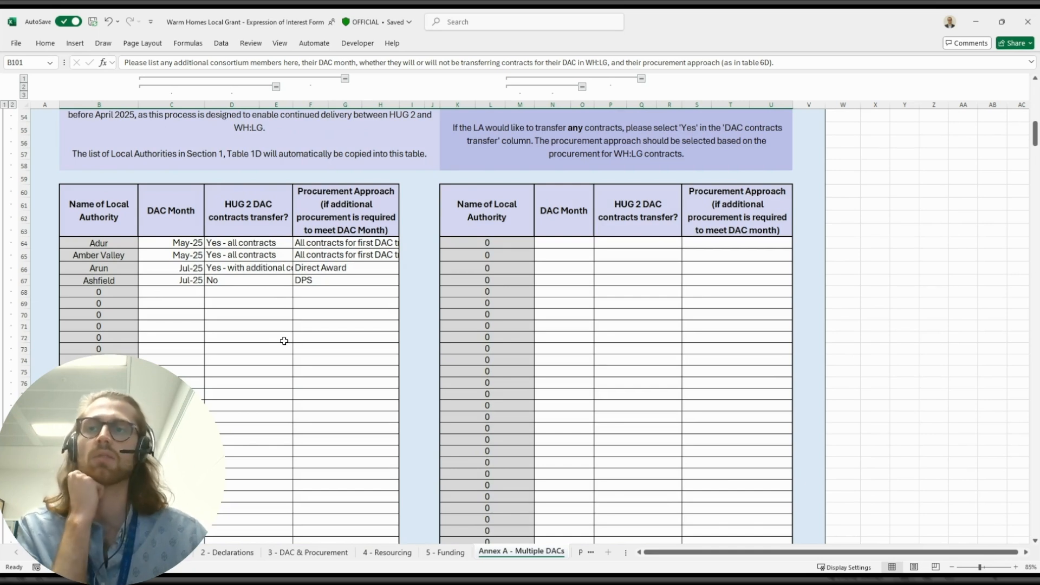
scroll(284, 341, "down", 14)
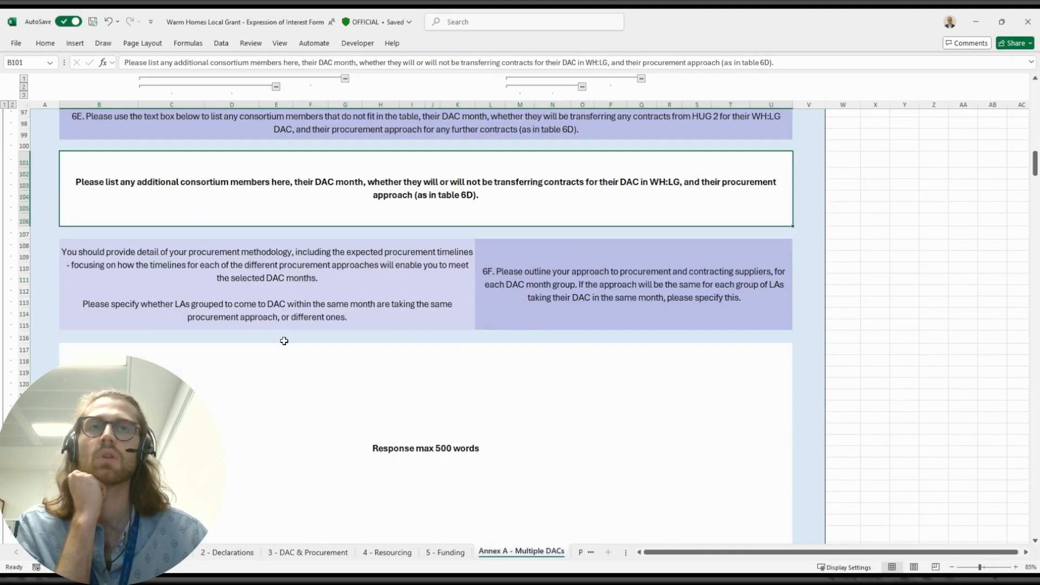
Step: Check question 6F on the procurement approach against Table 6D, and read the 6G and 6H compliance confirmations at the end of the annex
scroll(284, 341, "down", 1)
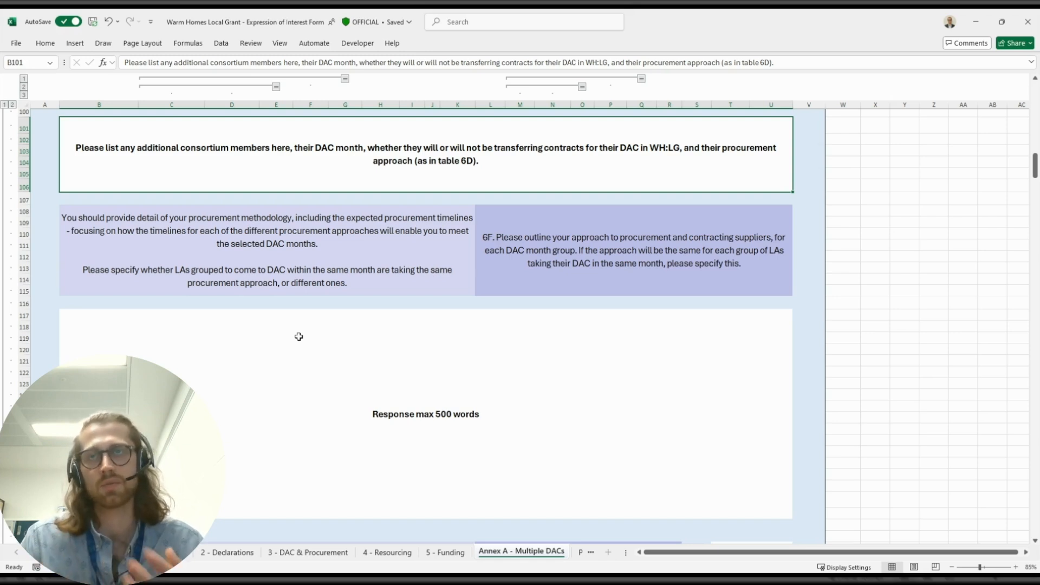
scroll(298, 336, "up", 14)
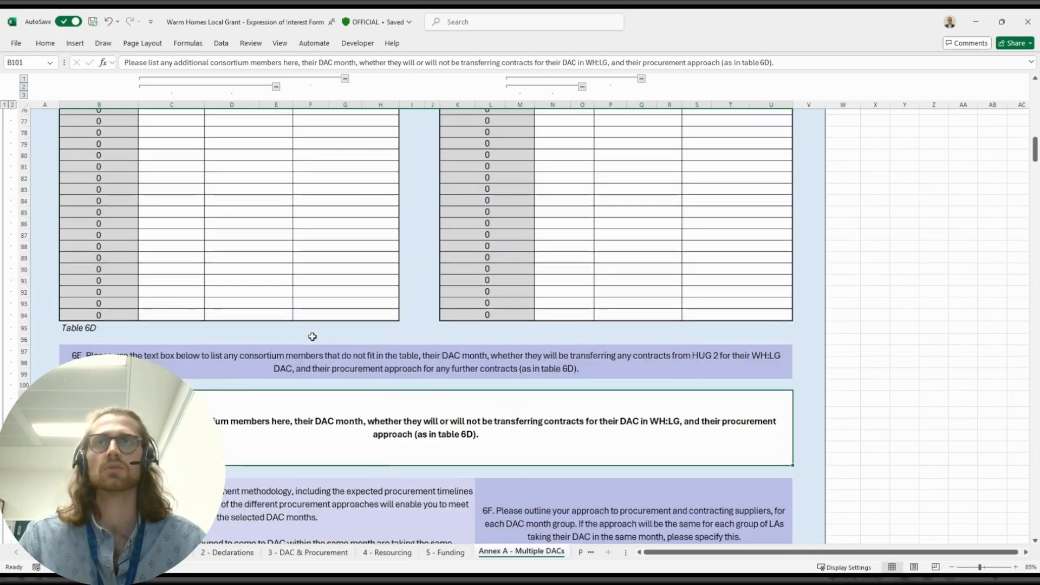
scroll(313, 336, "down", 13)
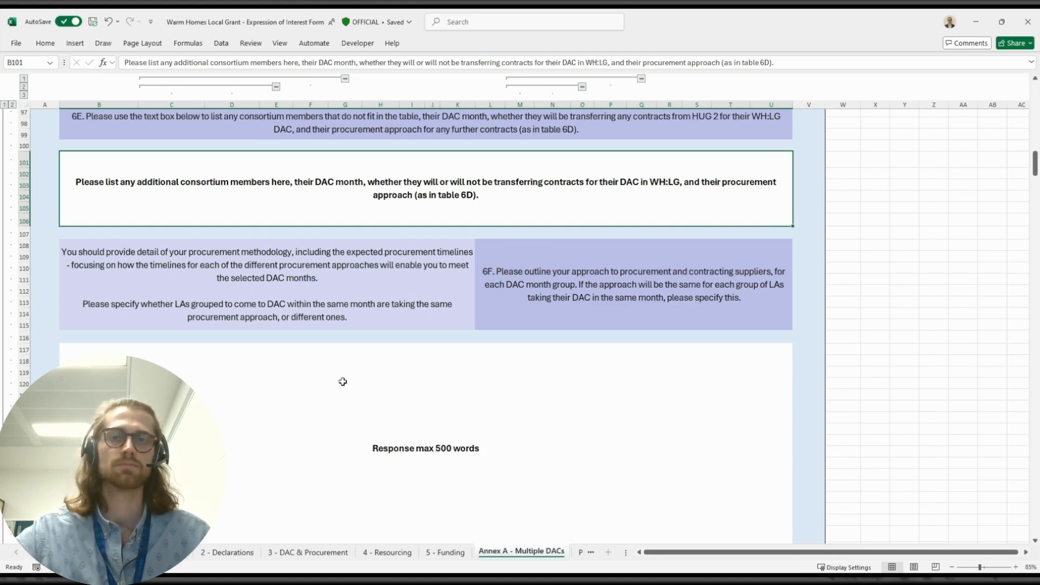
scroll(343, 382, "down", 9)
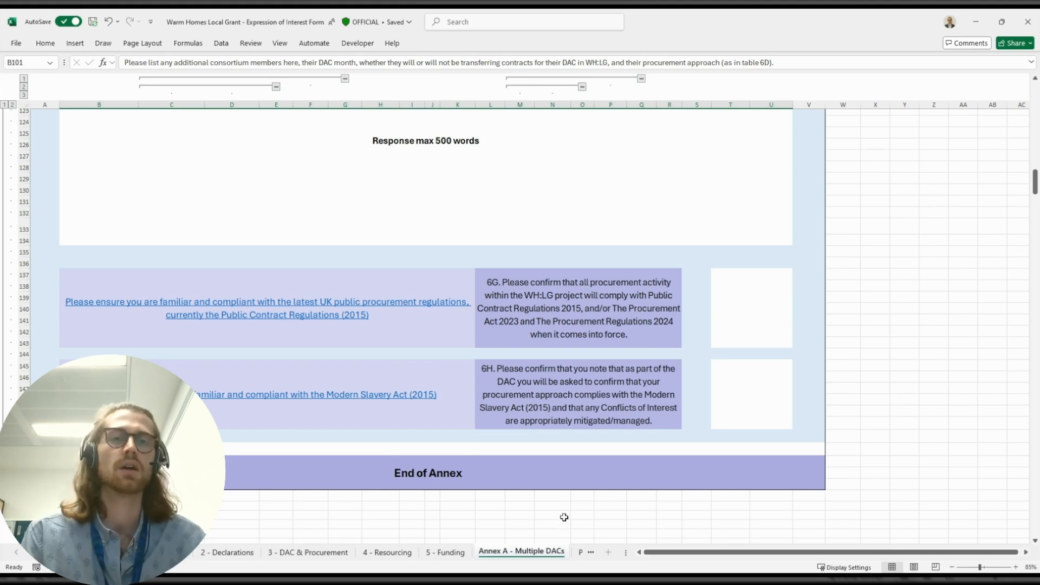
Step: Open the Privacy Notice sheet and look through its sections on how personal data is processed
left_click(581, 555)
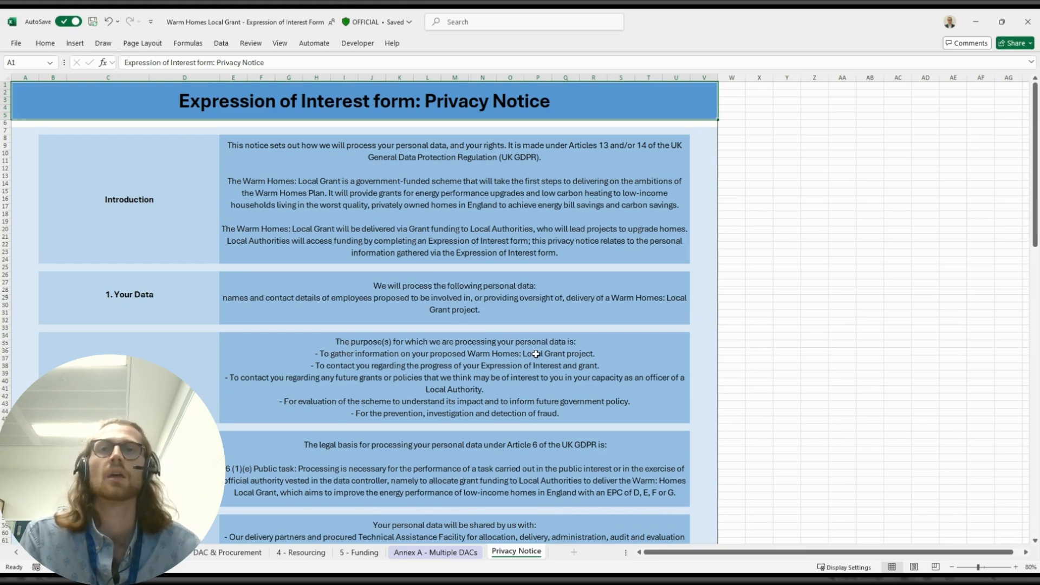
scroll(536, 354, "down", 4)
scroll(534, 352, "up", 4)
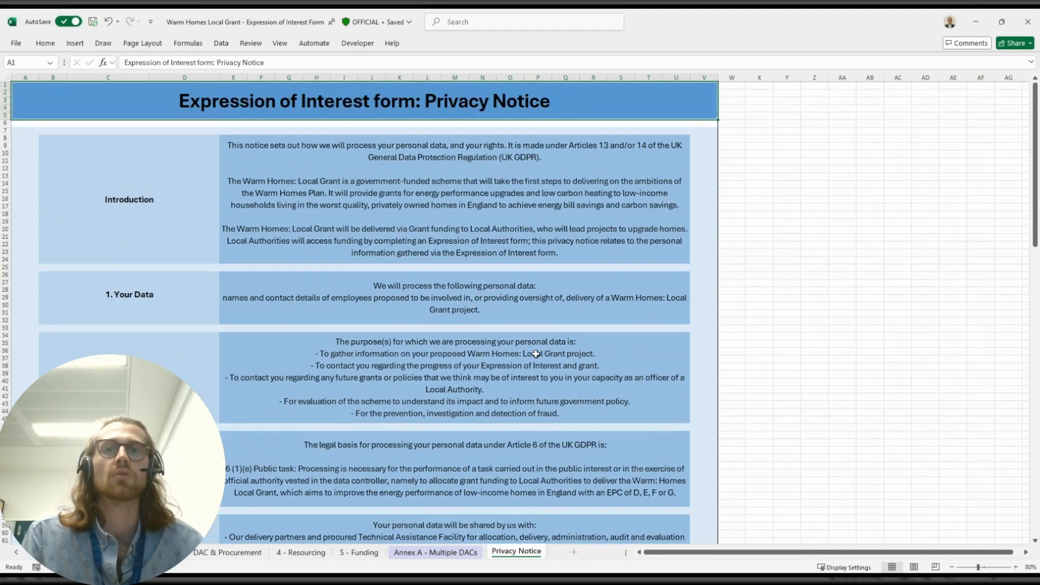